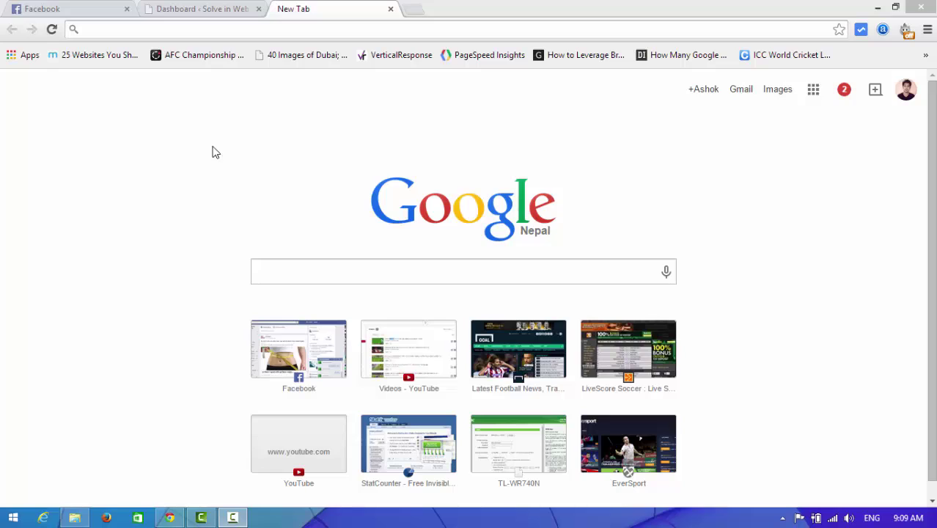
Go to google.com/cse to load the Custom Search Engine home page.
left_click(205, 31)
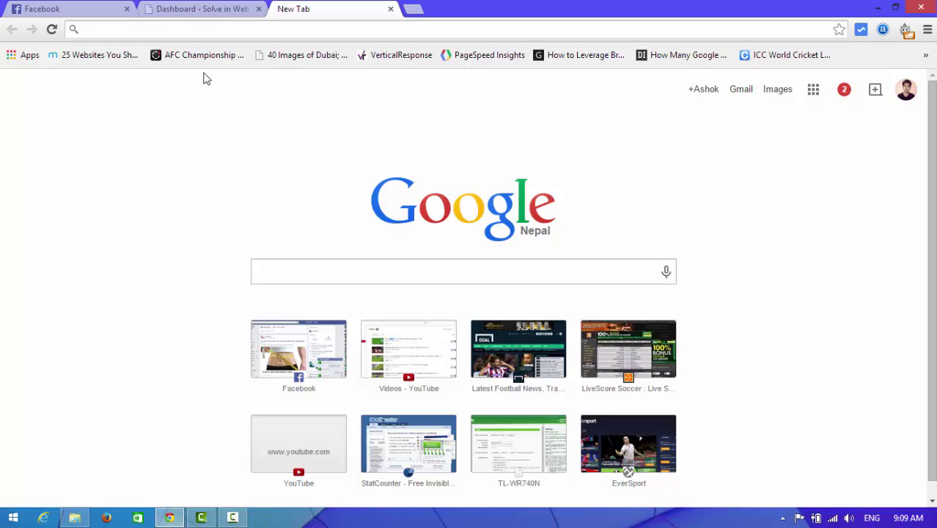
left_click(194, 28)
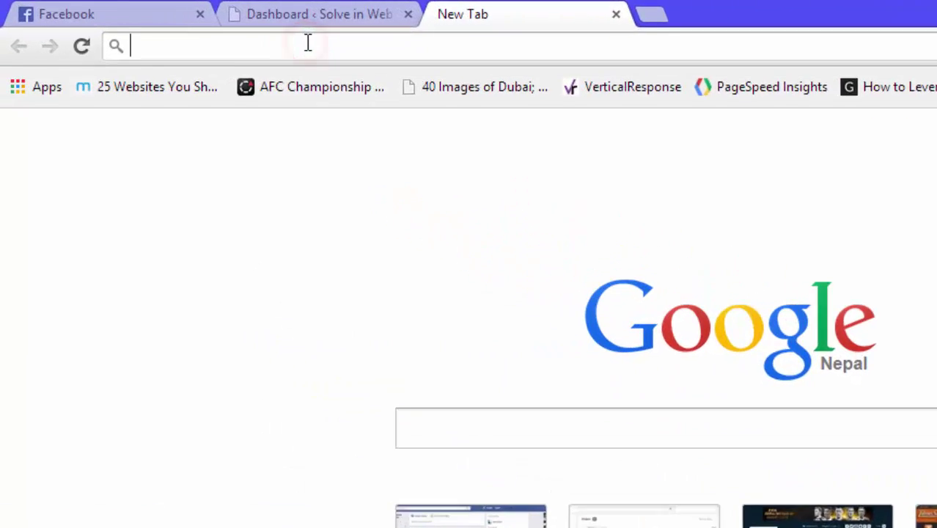
type("google.com")
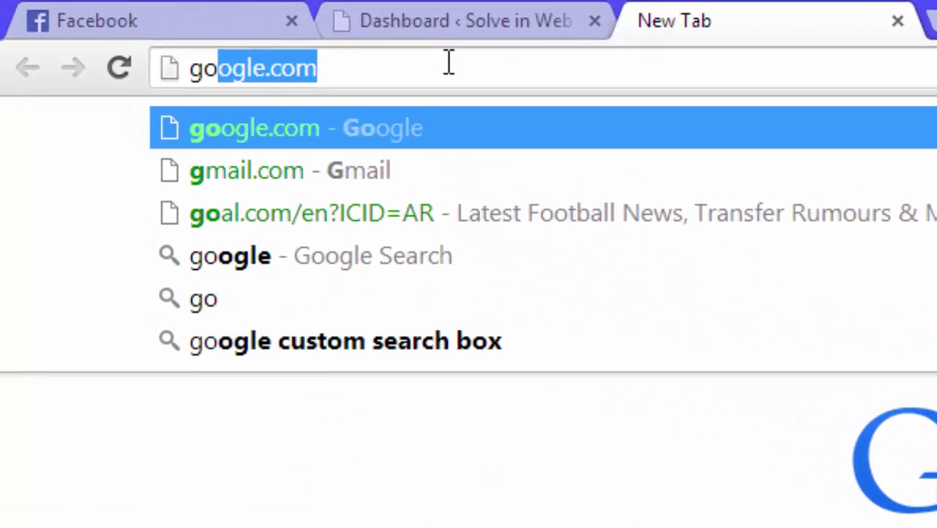
key("Right")
type("/")
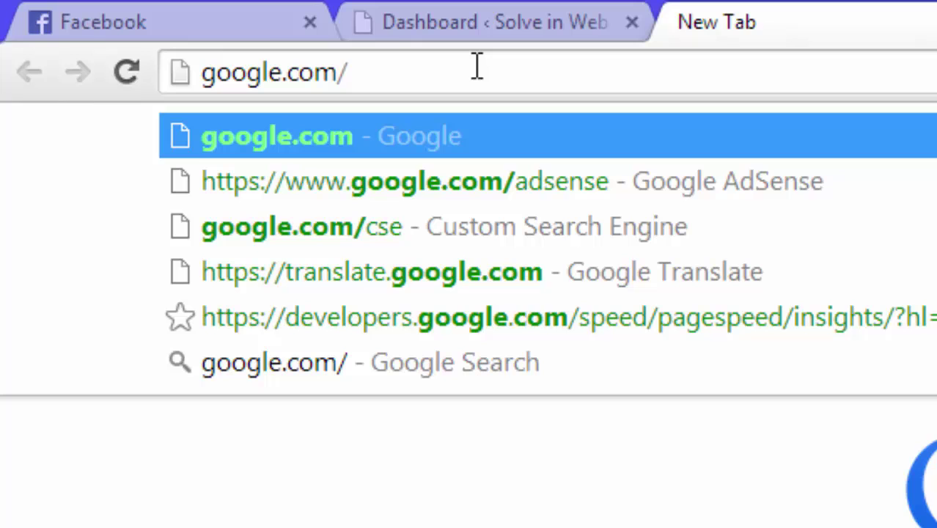
type("c")
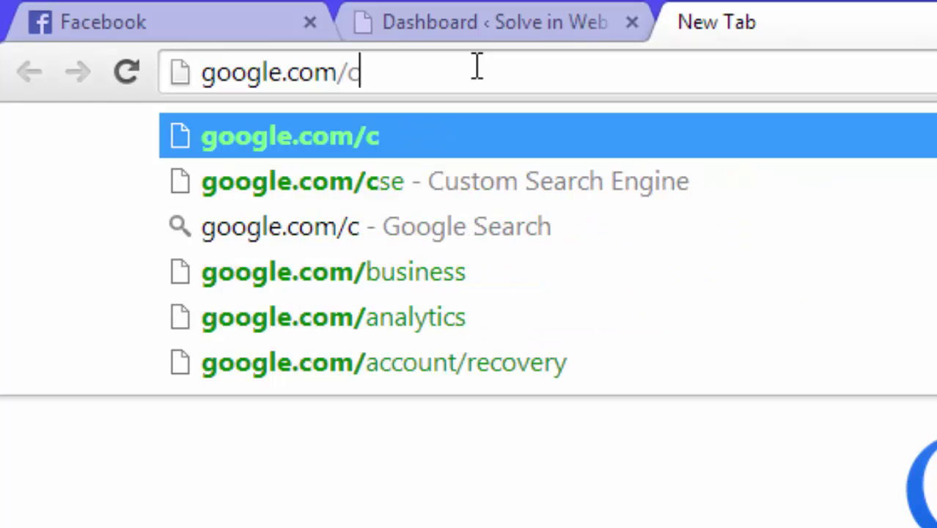
type("se")
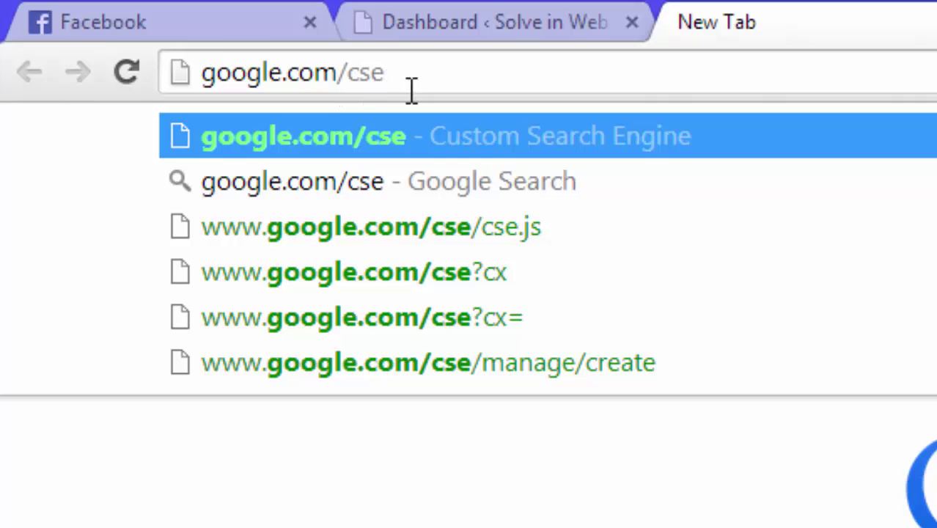
key("Return")
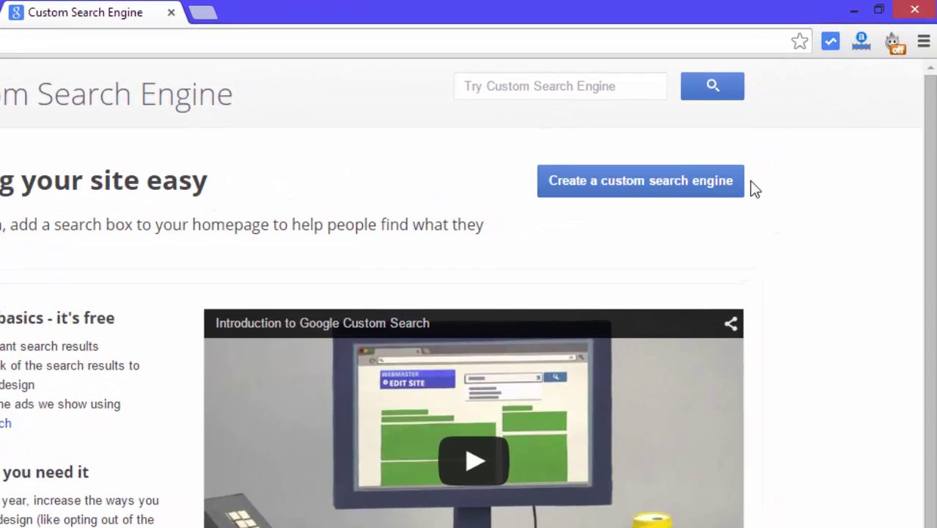
left_click(624, 191)
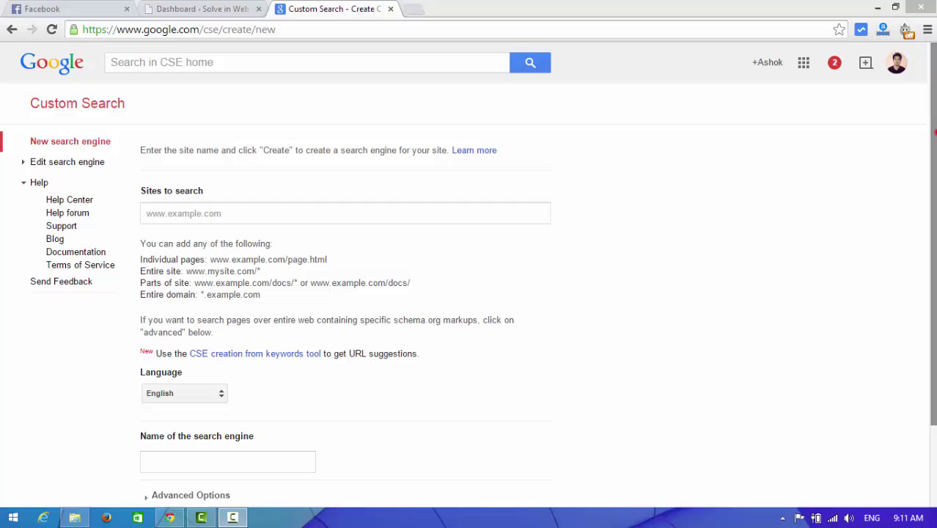
left_click_drag(932, 135, 934, 146)
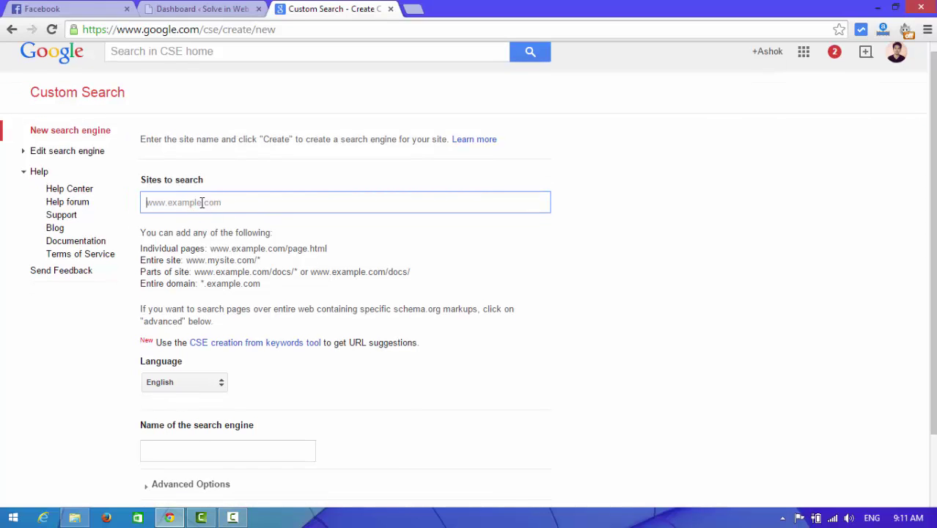
type("www.c")
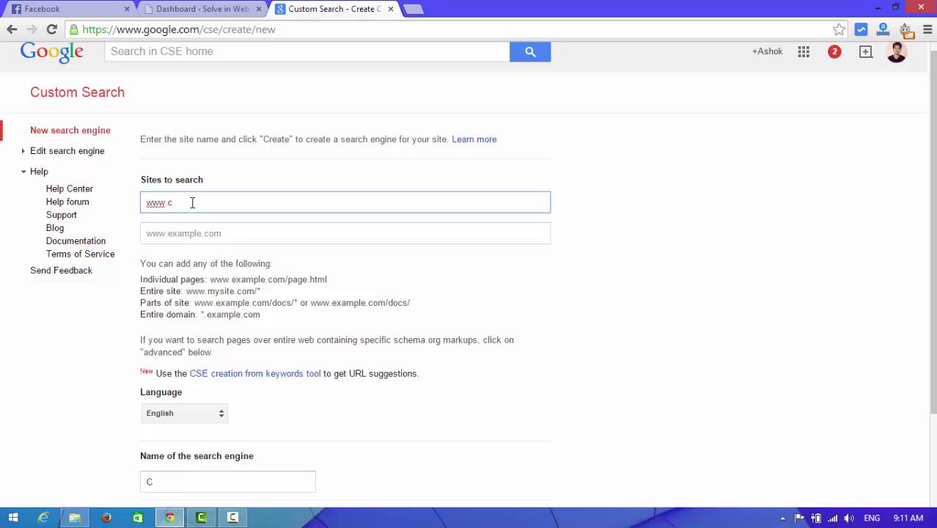
key("BackSpace")
type("solve")
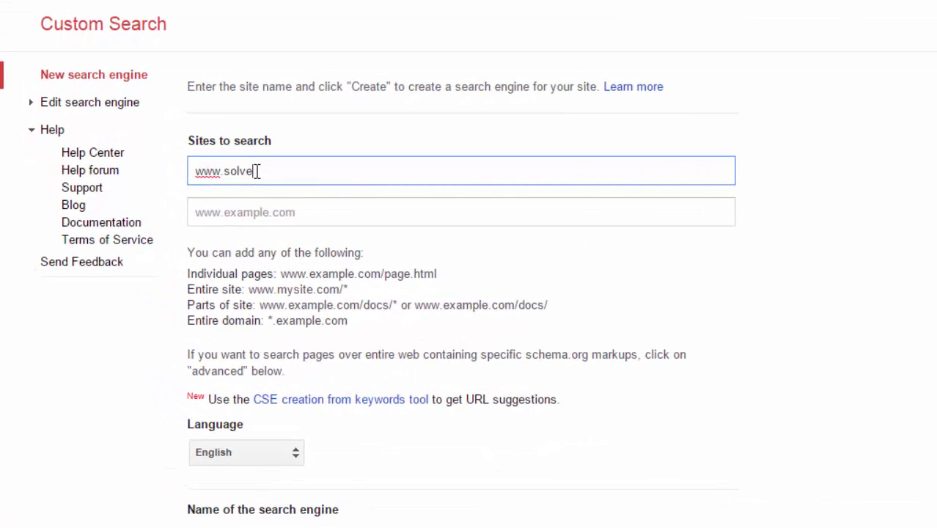
type("inweb.com")
left_click(924, 239)
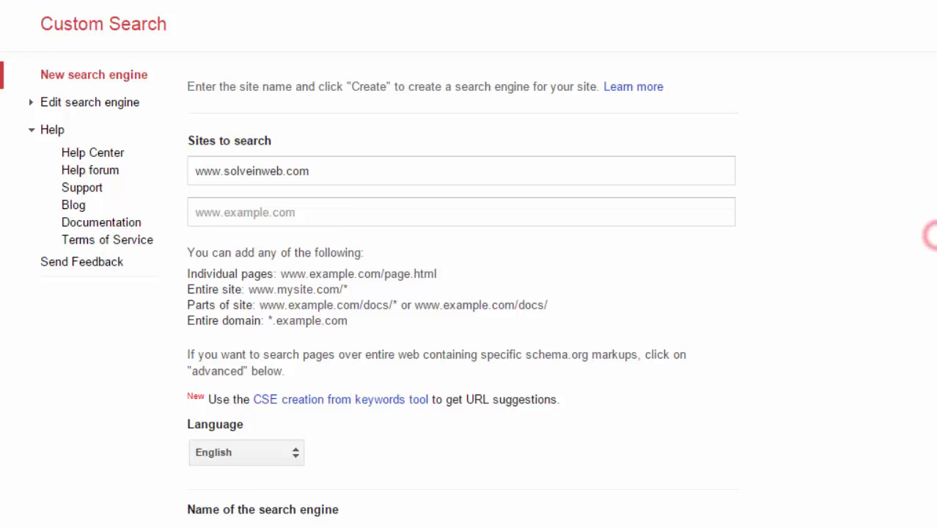
Review the remaining settings of the new search engine and create it, keeping English and the name Solveinweb.
scroll(928, 235, "down", 2)
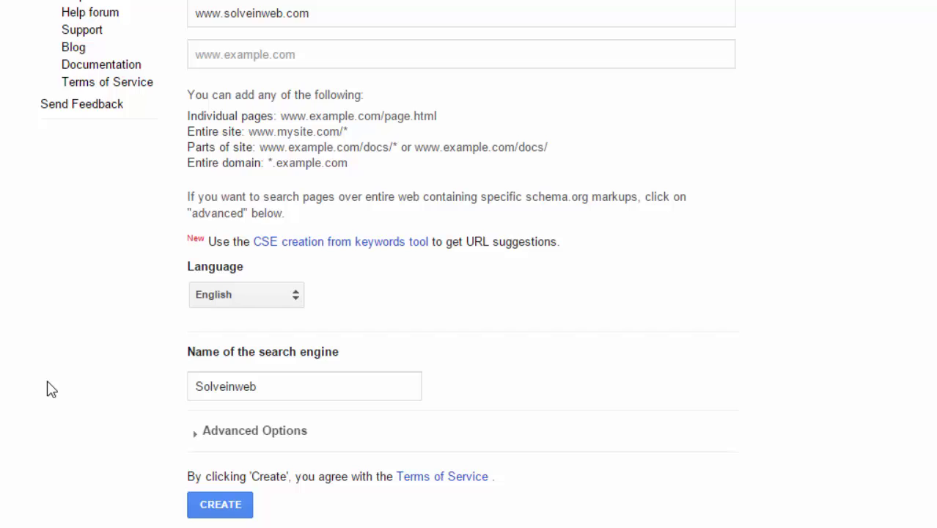
scroll(52, 389, "up", 3)
scroll(52, 389, "down", 3)
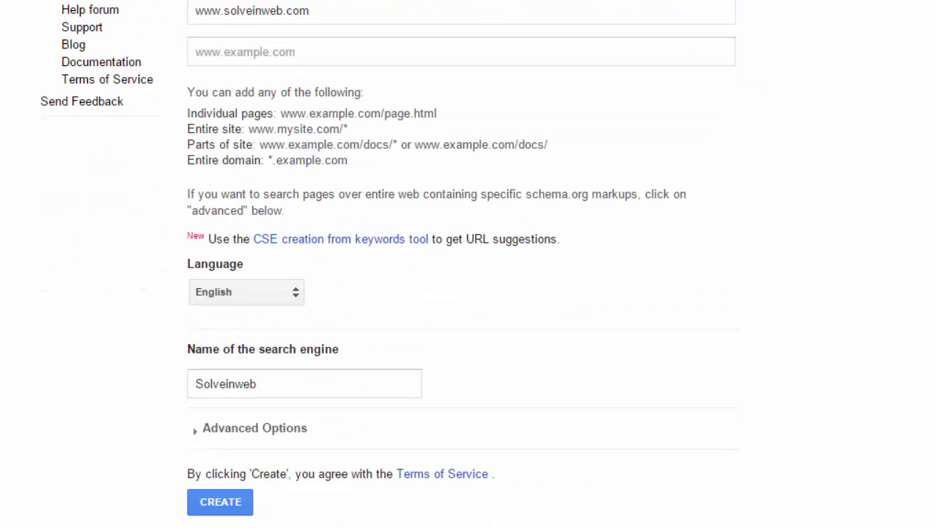
left_click(205, 431)
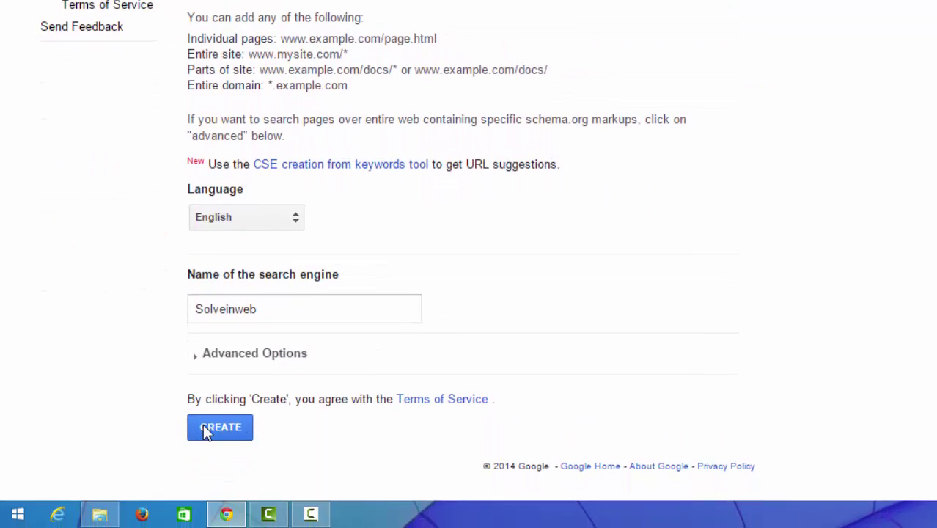
left_click(234, 430)
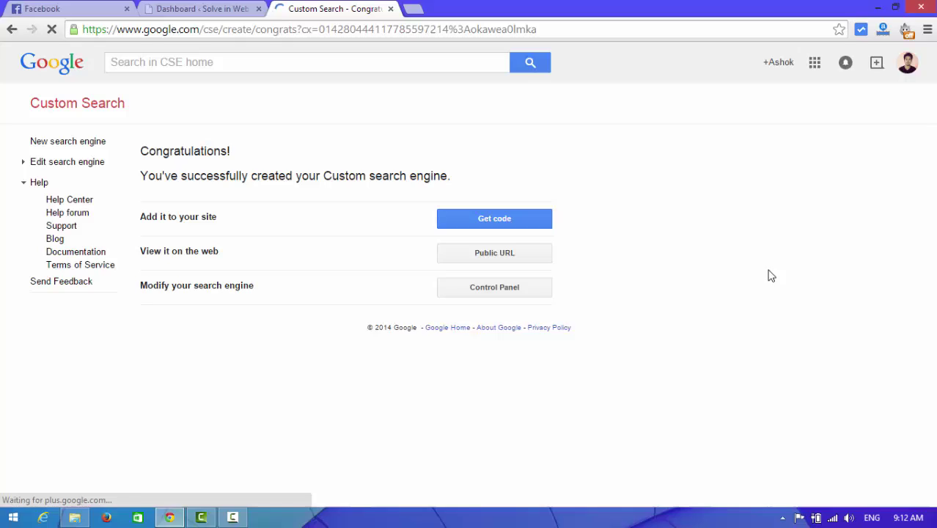
Get the embed code for the new search engine and copy the entire script.
left_click(478, 224)
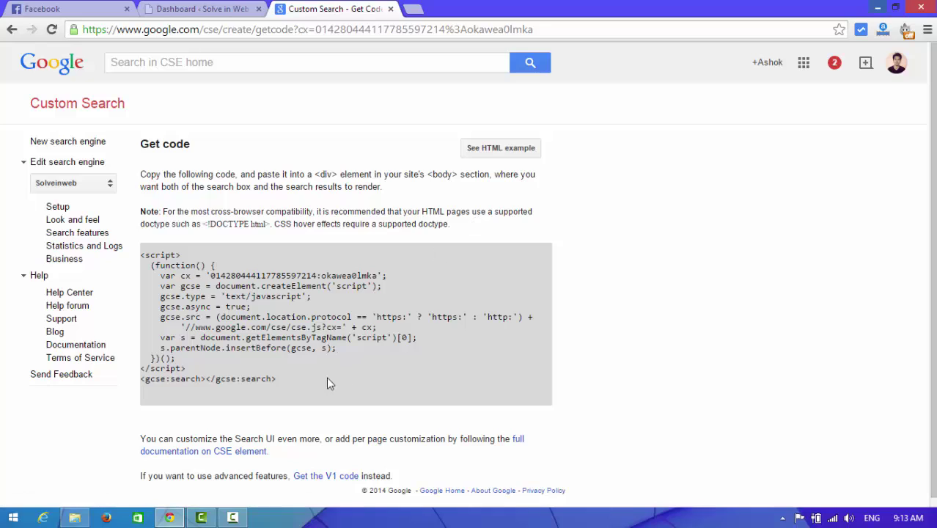
left_click_drag(289, 380, 143, 256)
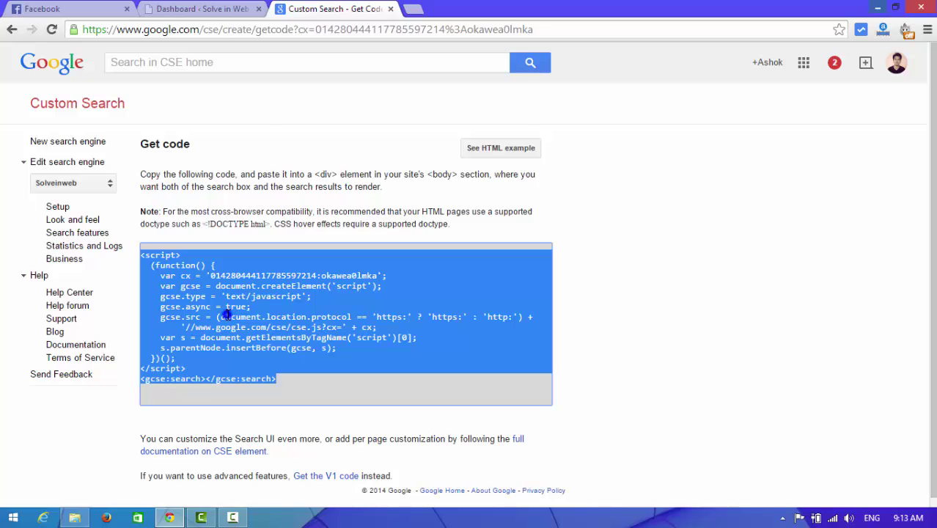
right_click(226, 315)
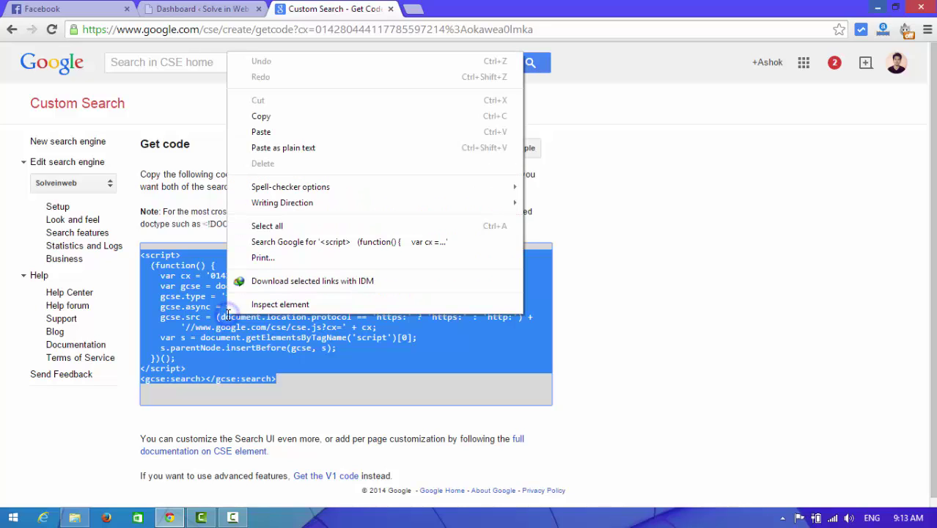
left_click(274, 118)
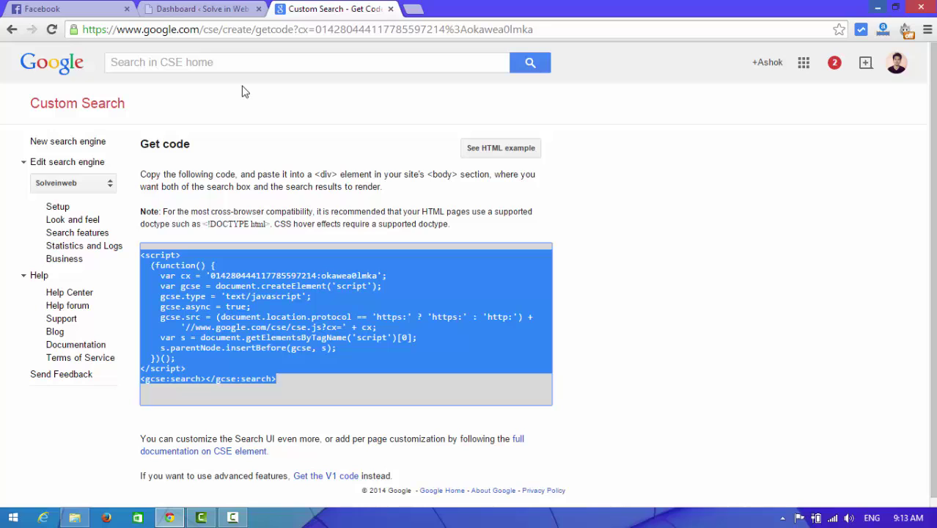
Switch to the Solve in Web WordPress dashboard and open its Widgets page.
left_click(211, 7)
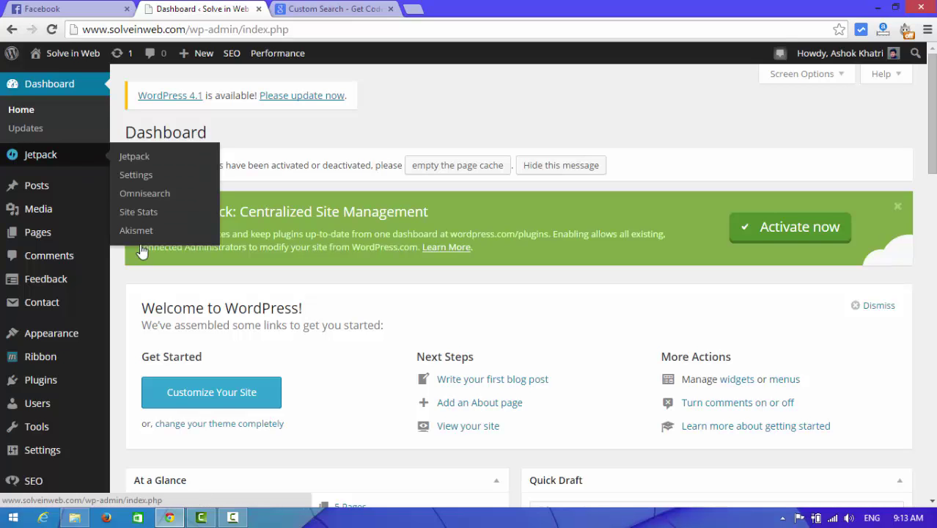
mouse_move(57, 399)
mouse_move(79, 335)
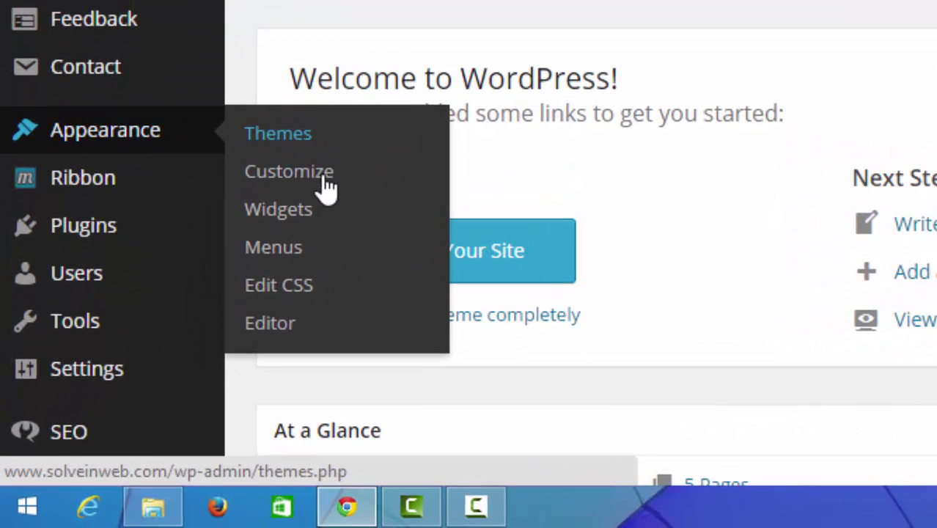
left_click(276, 213)
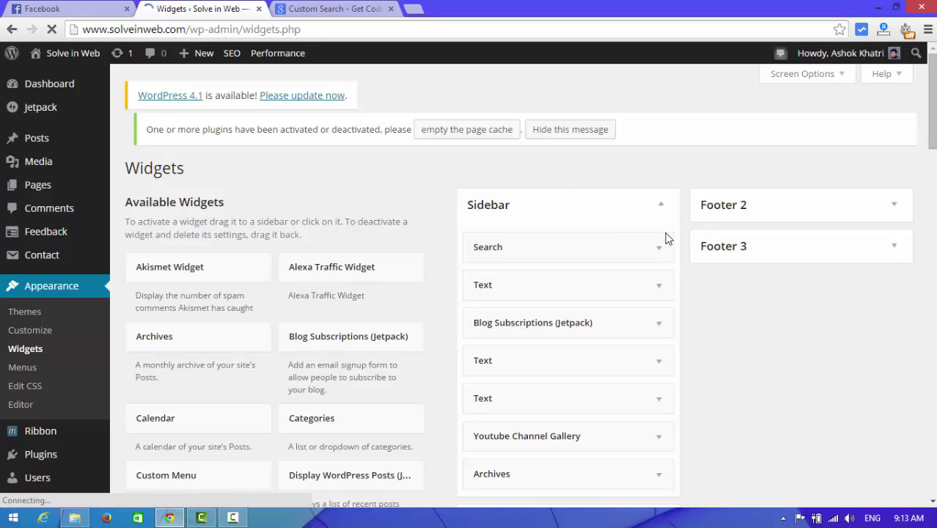
Expand the Search widget in the Sidebar area and delete it.
left_click_drag(933, 82, 935, 102)
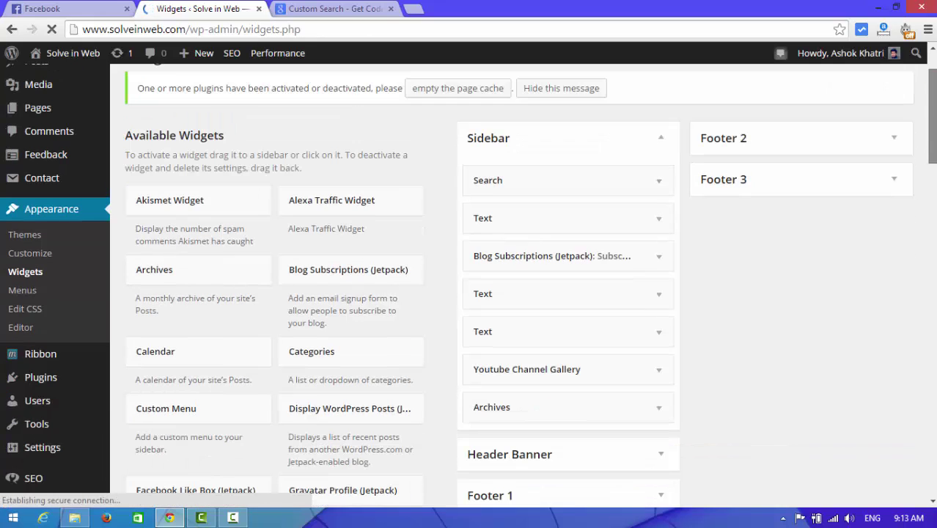
left_click(659, 182)
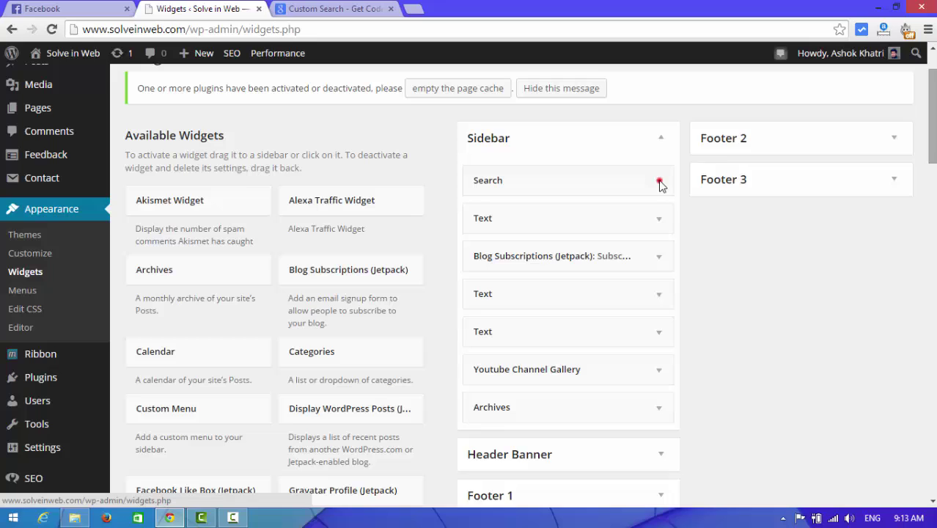
left_click(659, 182)
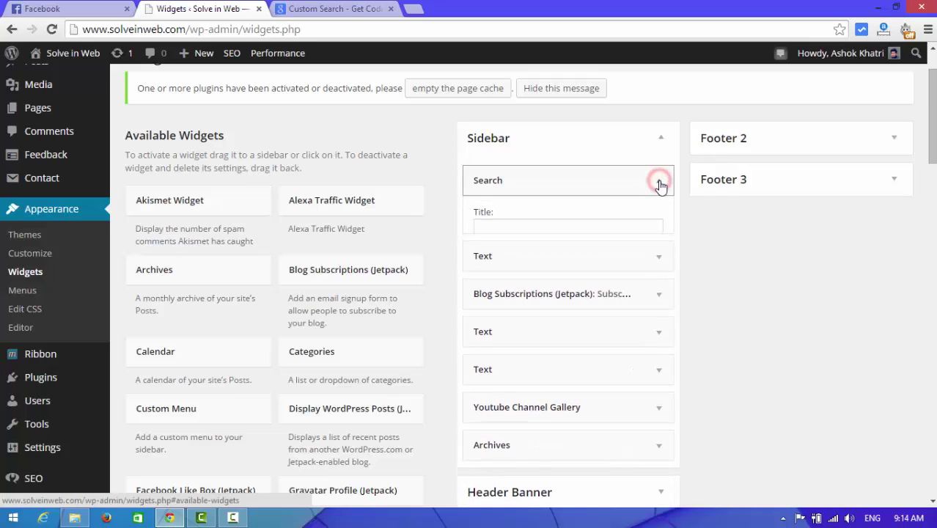
left_click(656, 183)
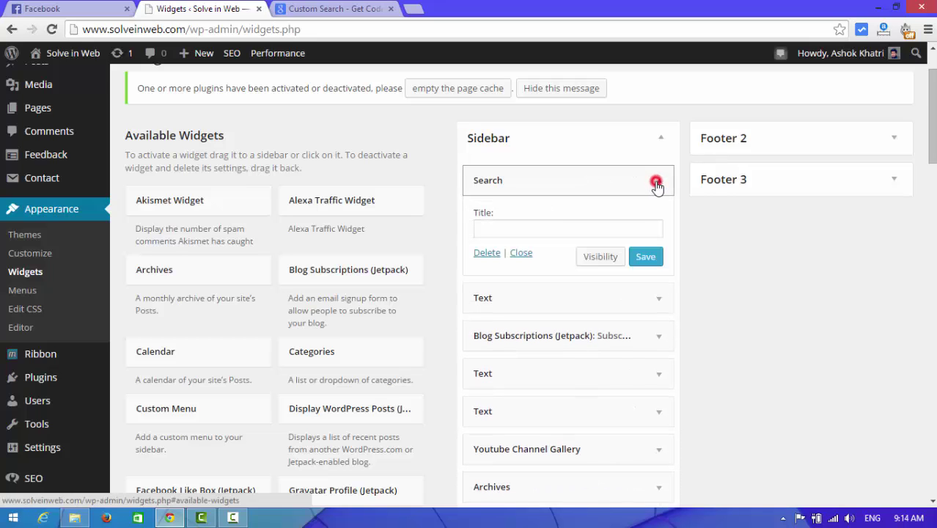
left_click(655, 183)
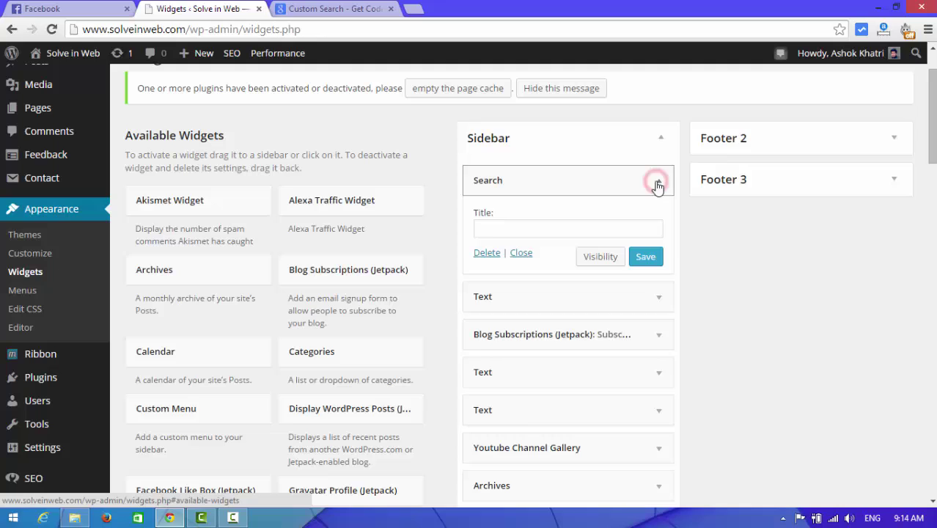
left_click(488, 254)
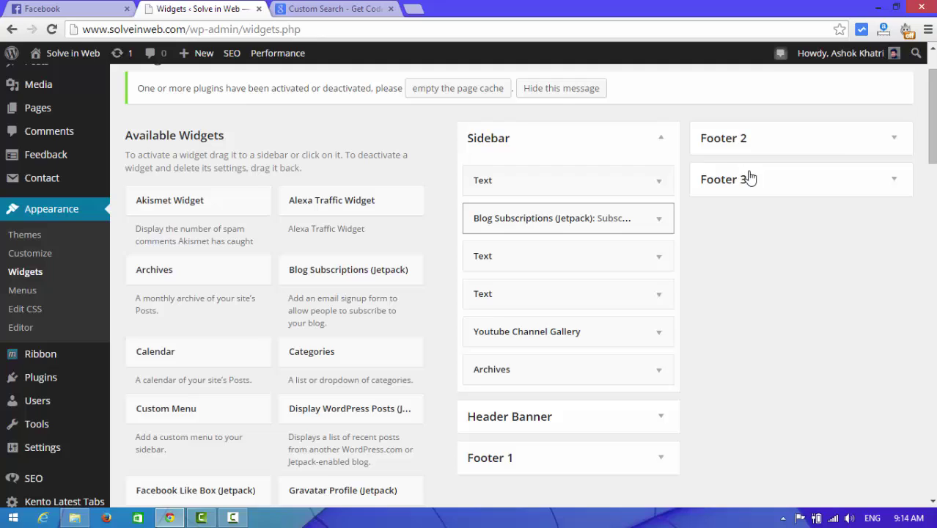
Add a Text widget from the available widgets to the Sidebar area.
scroll(749, 179, "down", 5)
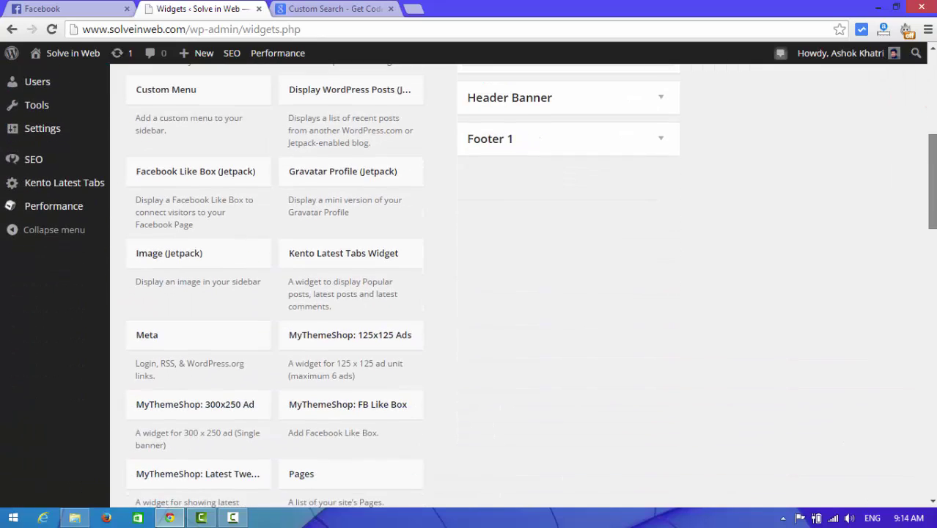
scroll(749, 178, "down", 4)
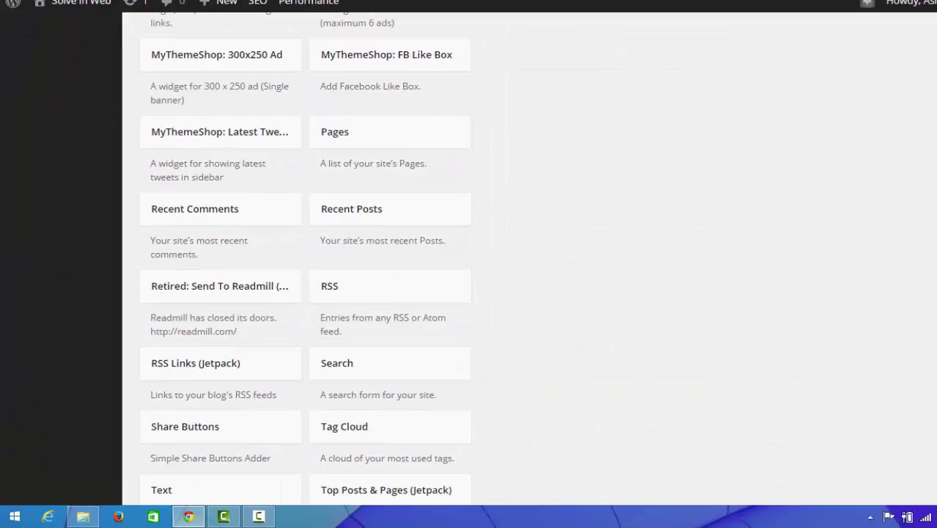
scroll(508, 176, "down", 3)
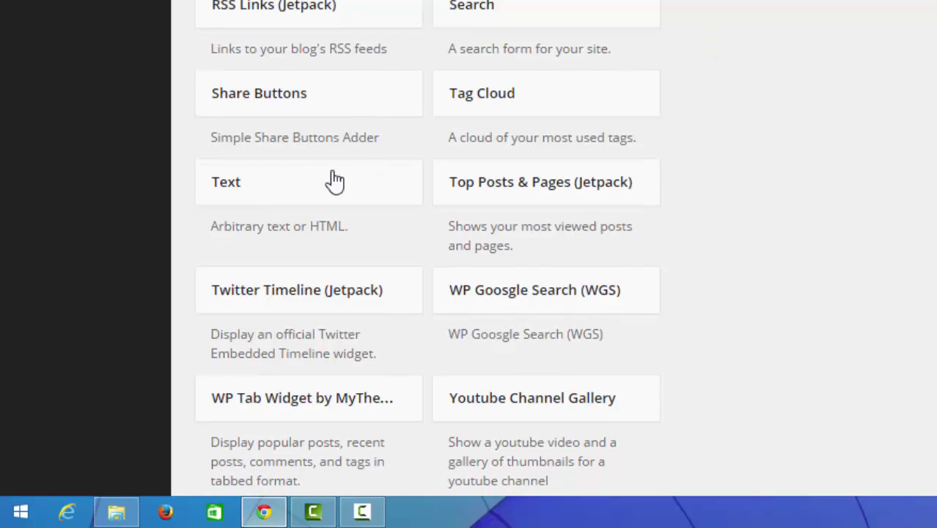
left_click(280, 182)
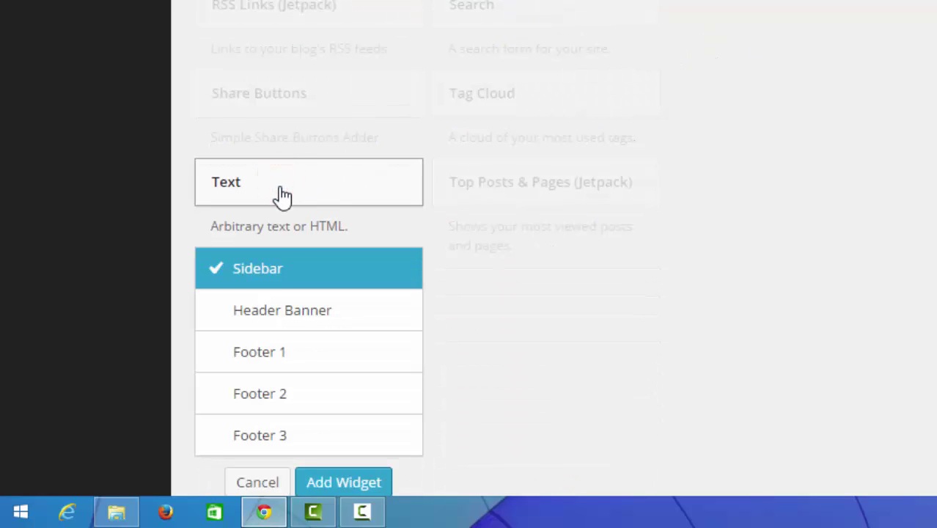
scroll(893, 192, "down", 3)
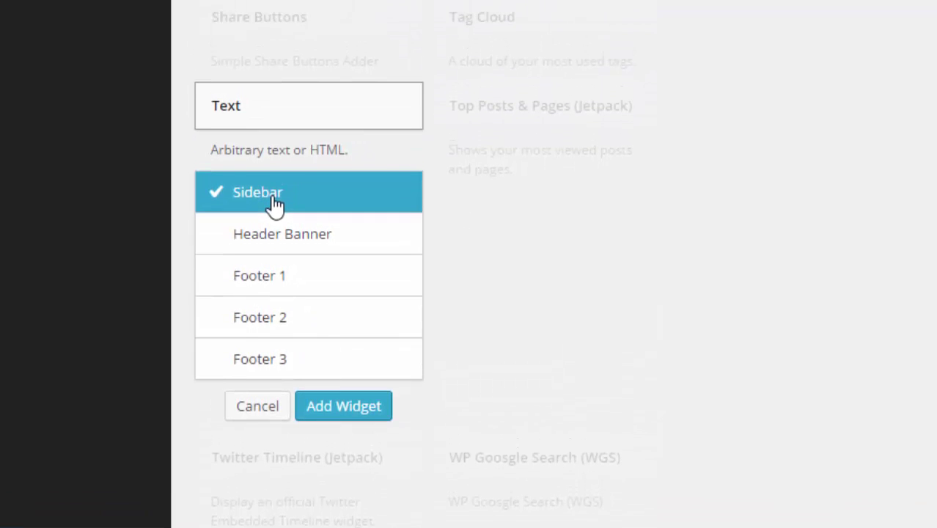
left_click(345, 411)
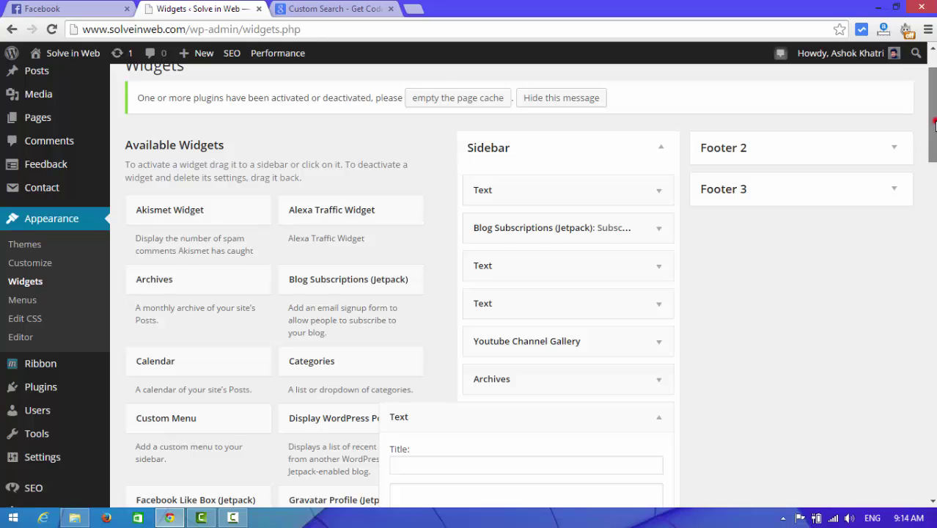
Paste the copied search engine script into the new Text widget's content box, then save and collapse the widget.
left_click_drag(931, 121, 934, 185)
left_click(527, 287)
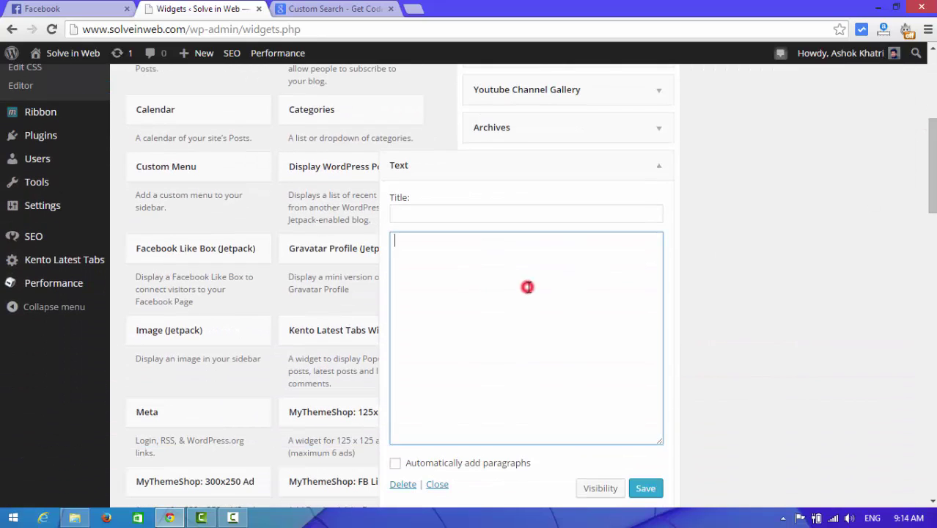
right_click(527, 287)
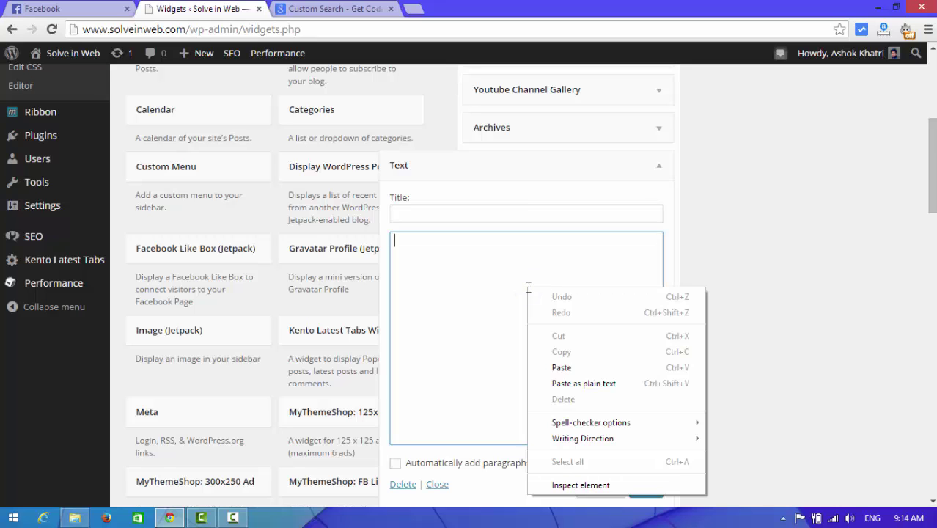
left_click(562, 368)
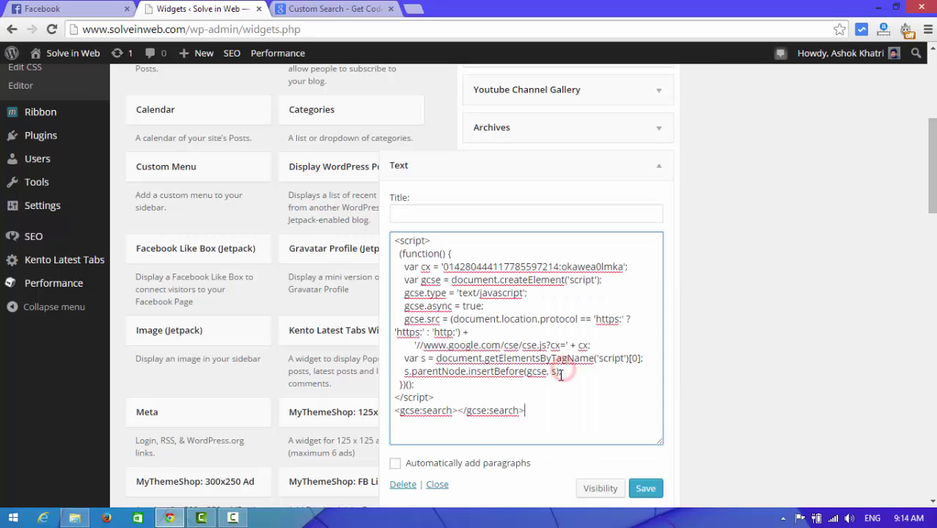
left_click_drag(931, 167, 931, 181)
left_click(650, 432)
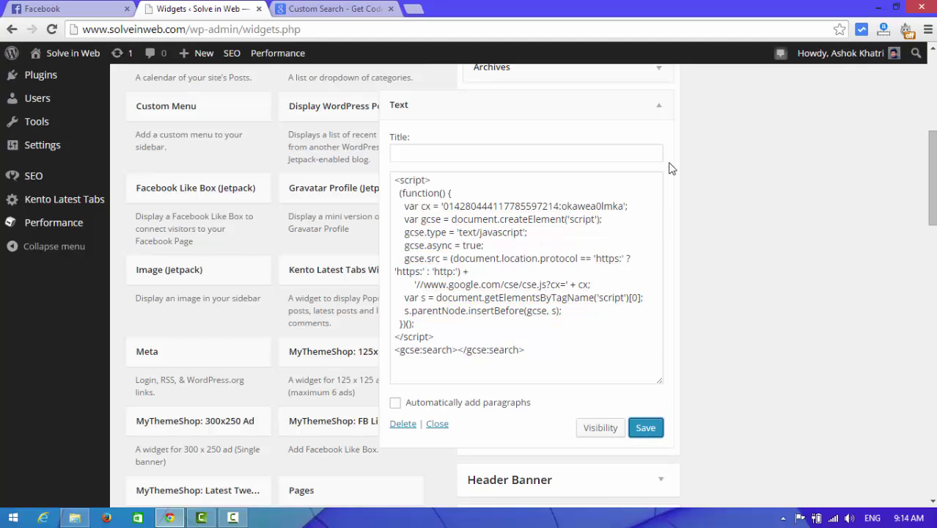
left_click(659, 109)
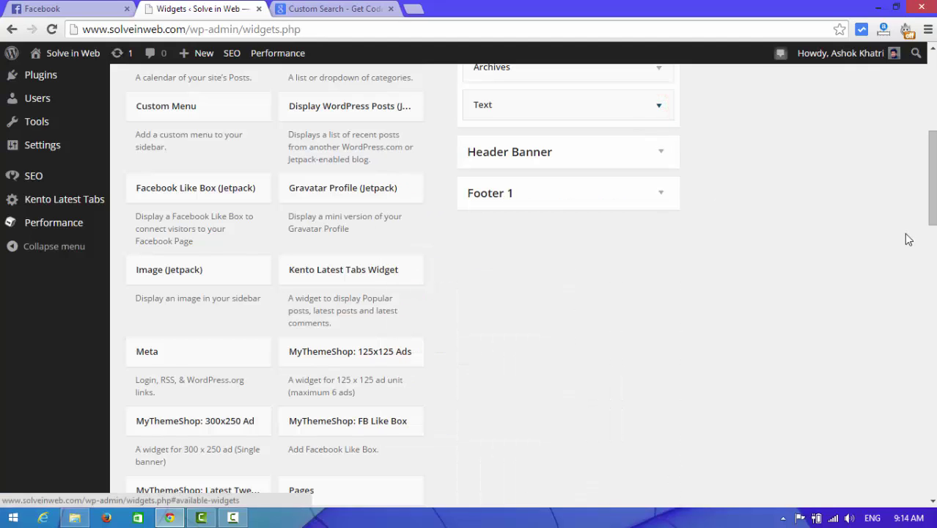
Move the new Text widget from the end of the Sidebar area to its first position, above the other widgets.
left_click_drag(931, 215, 922, 168)
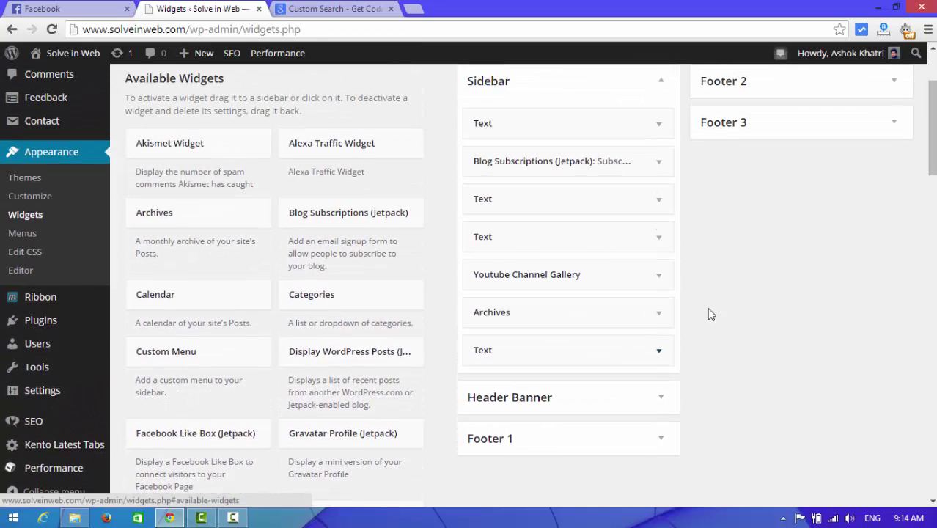
left_click_drag(579, 352, 572, 115)
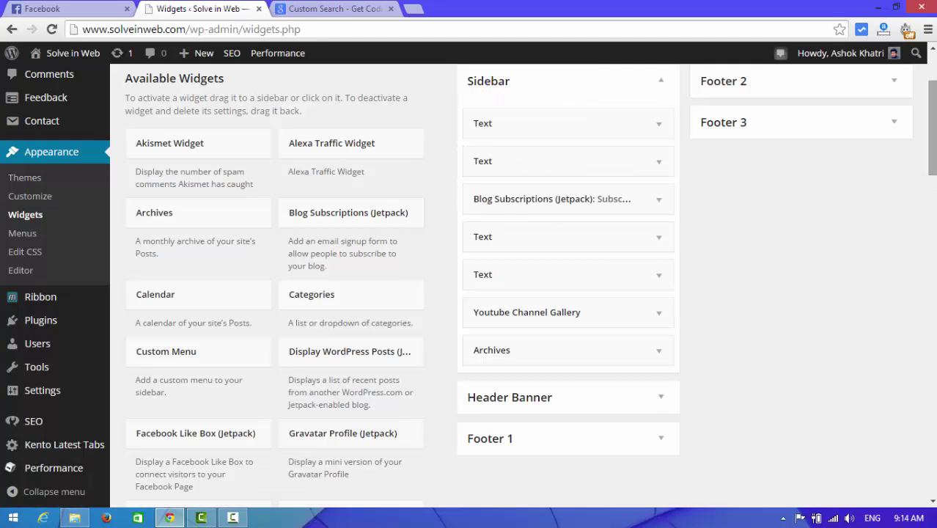
left_click(934, 148)
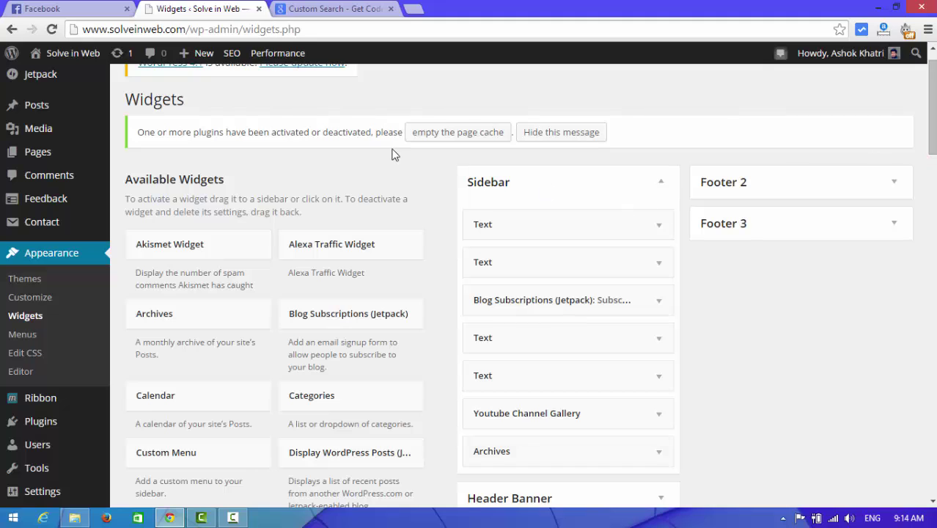
Open solveinweb.com in a new browser tab and check the search box in the site's sidebar.
left_click(349, 9)
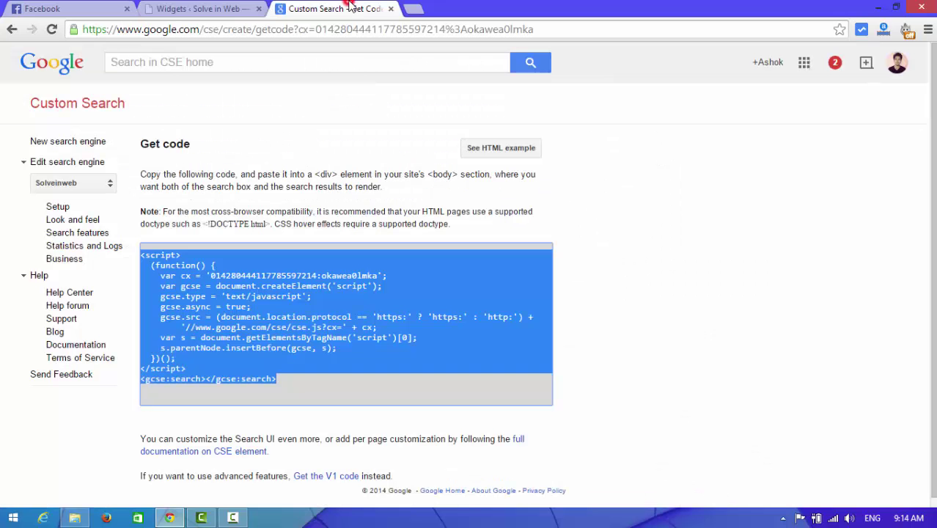
left_click(419, 8)
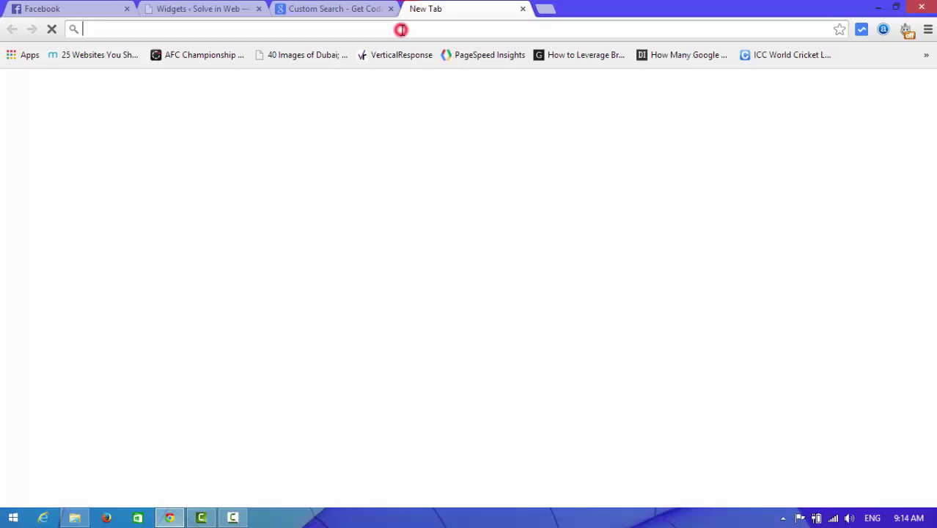
type("sol")
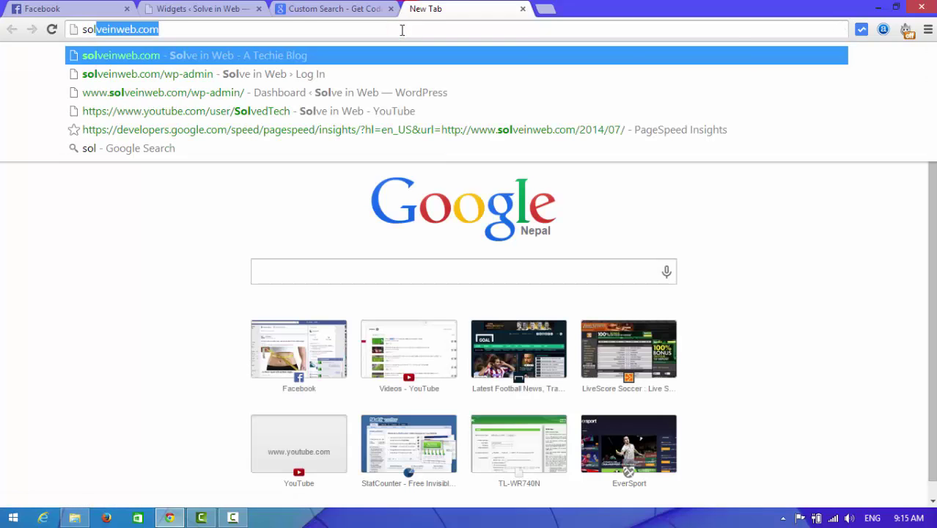
key("Return")
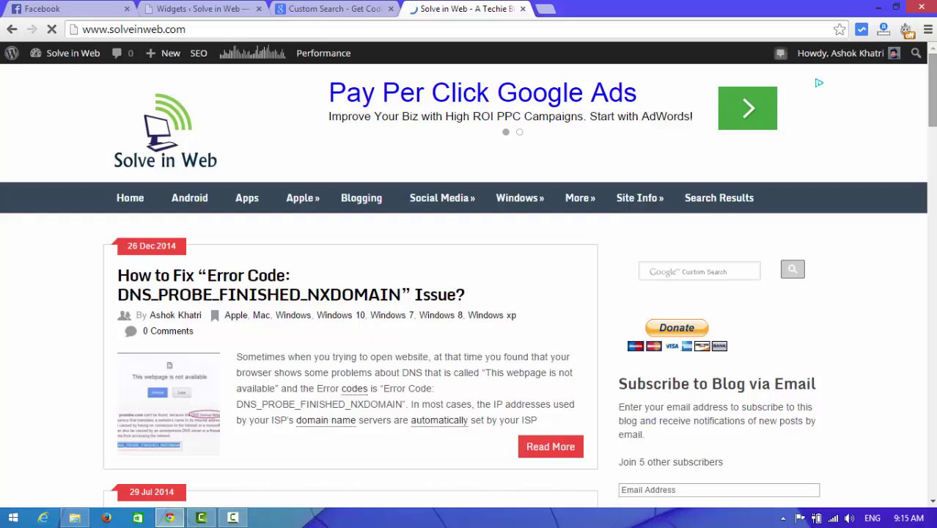
scroll(674, 218, "down", 1)
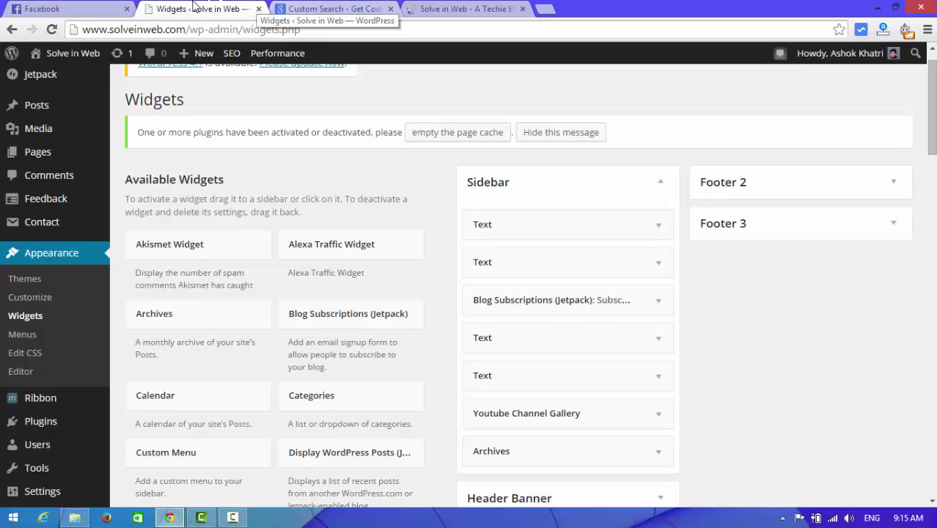
Look at the live site's sidebar search box once more and return to the WordPress Widgets page.
left_click(372, 7)
left_click(462, 9)
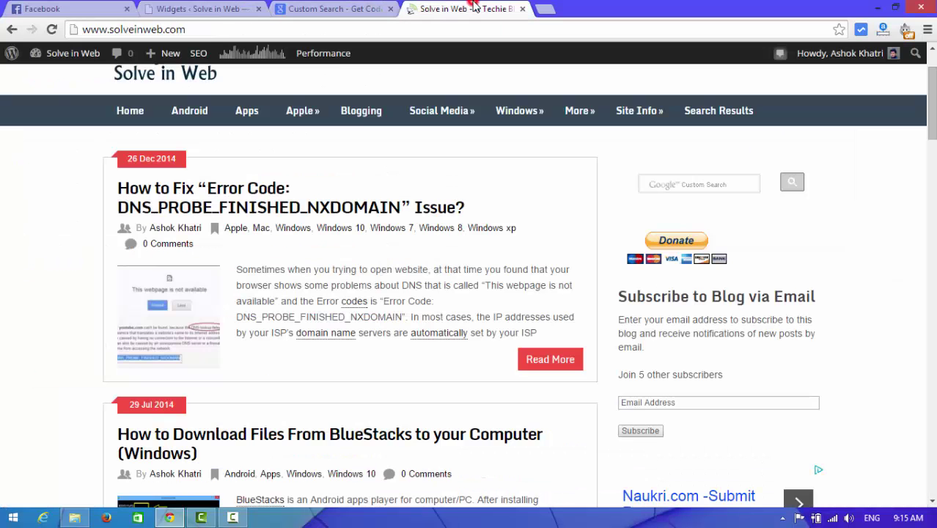
left_click(213, 11)
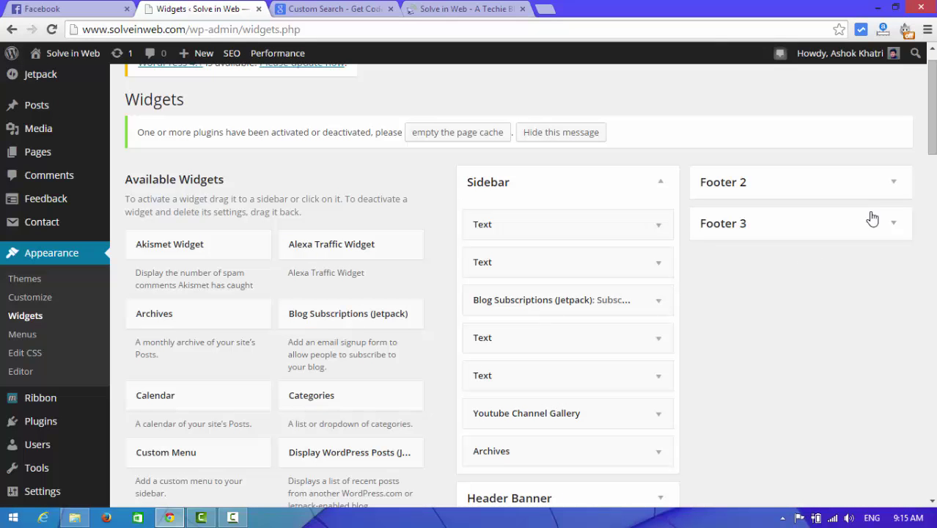